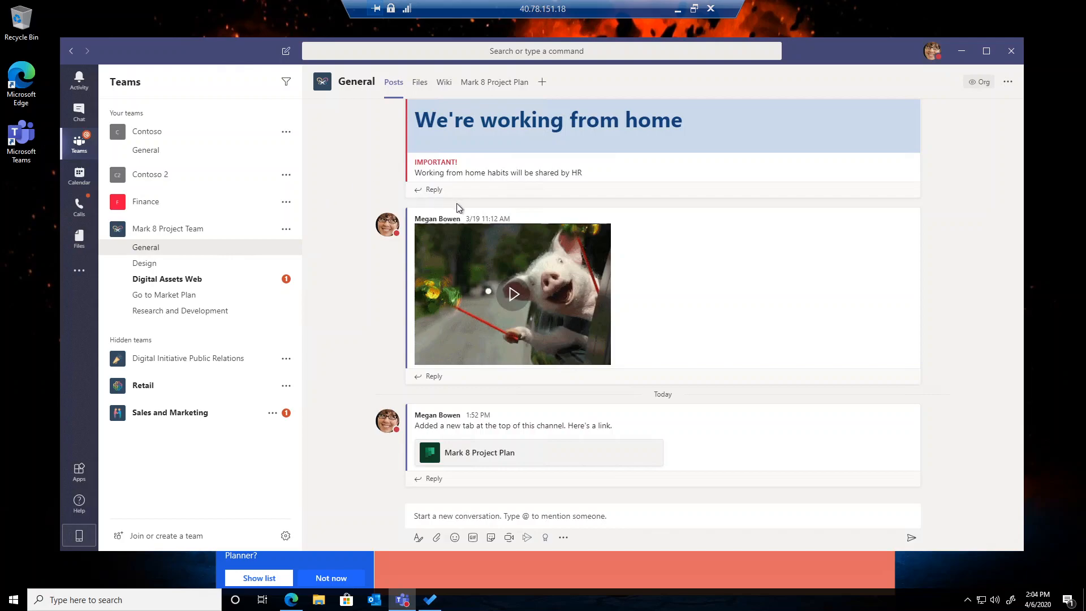
# Step: Open the Mark 8 Project Plan, add the comment "Test comment" to the Project Team Formed task, and close its details
pyautogui.click(514, 86)
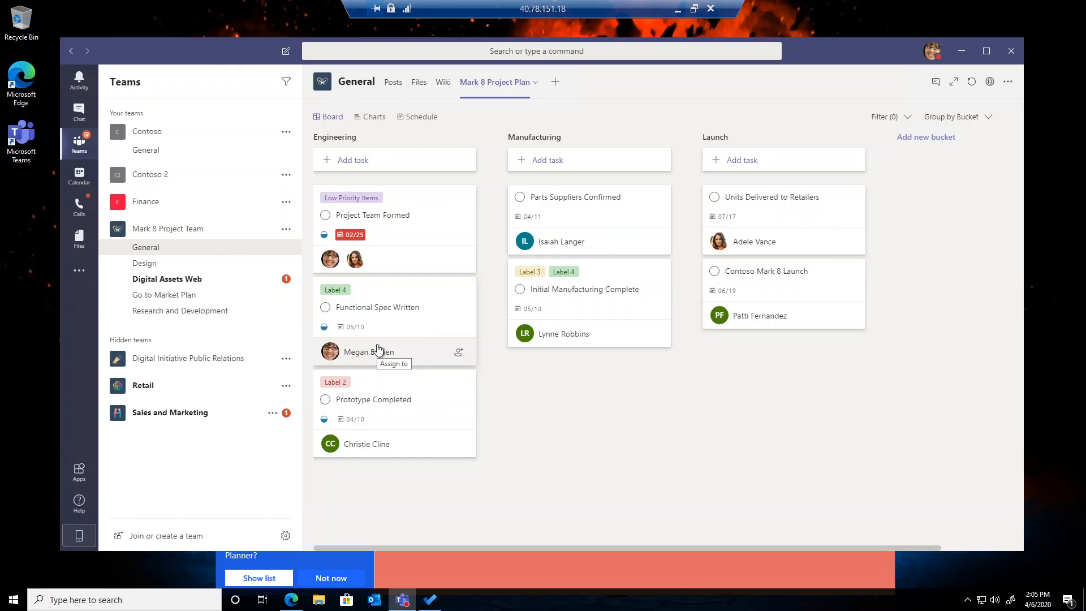
pyautogui.click(403, 217)
pyautogui.click(546, 475)
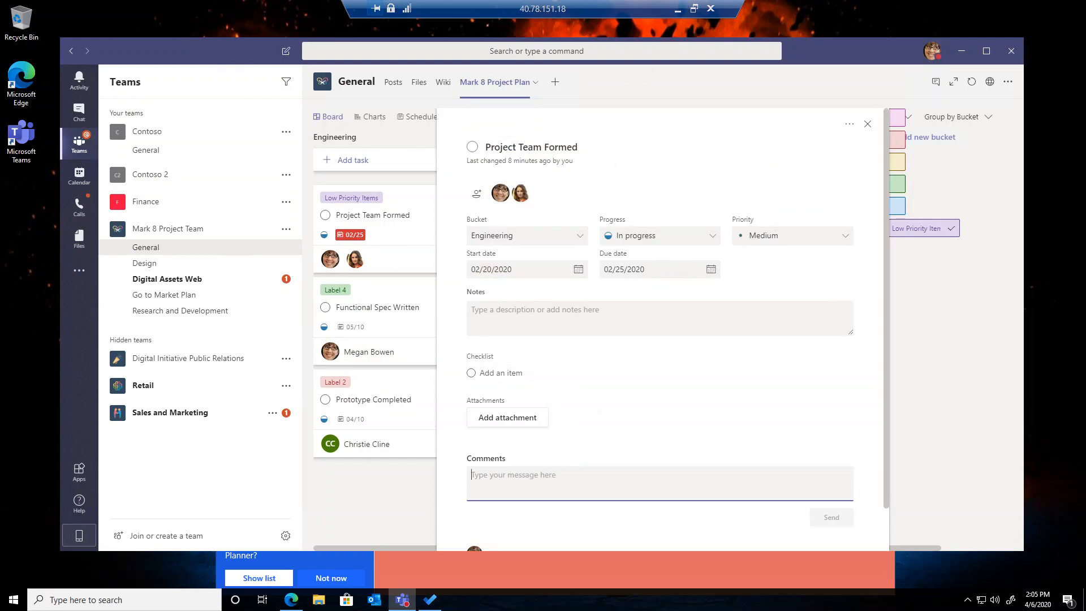
pyautogui.write('Test comment')
pyautogui.click(845, 487)
pyautogui.click(498, 372)
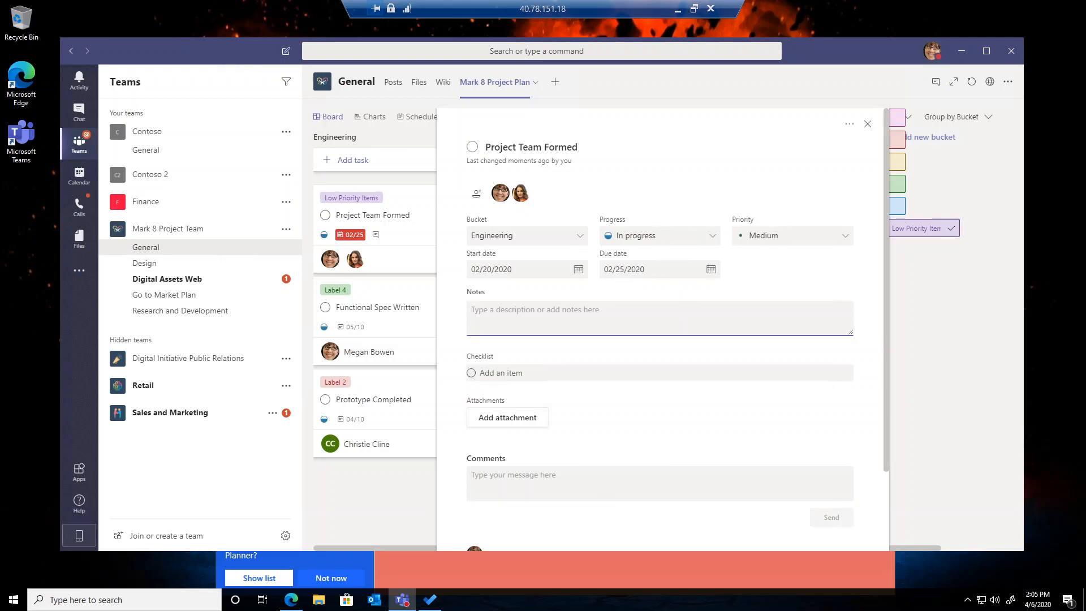
pyautogui.click(867, 123)
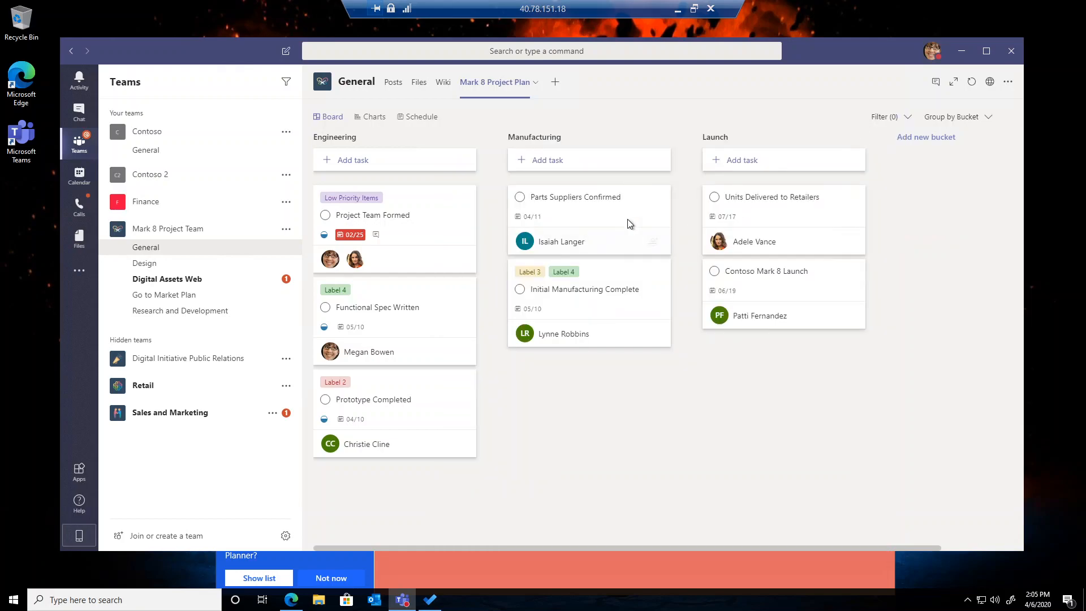
# Step: Add the task "Sign manufactuer contract" to the Manufacturing bucket, due 04/30 and assigned to a team member
pyautogui.click(558, 165)
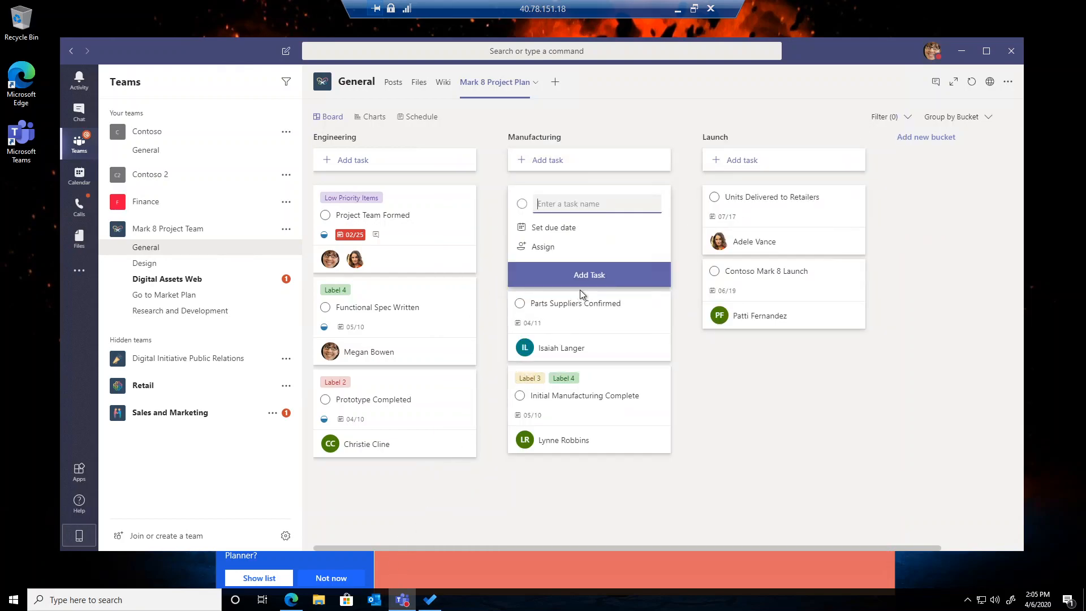
pyautogui.write('Sign manufactuer contract')
pyautogui.click(566, 229)
pyautogui.click(592, 348)
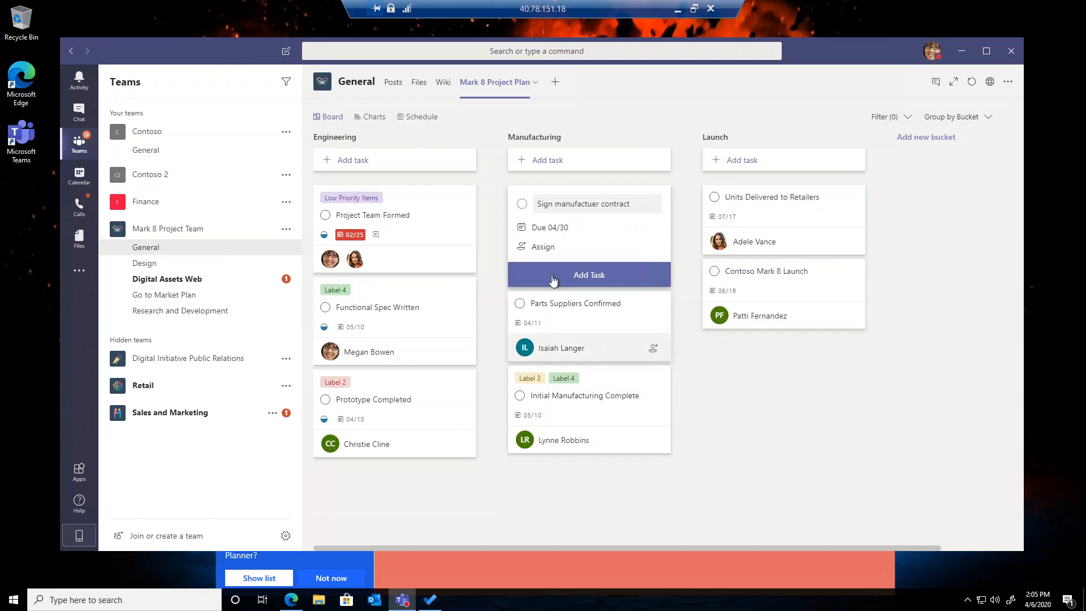
pyautogui.click(541, 246)
pyautogui.scroll(-1, 569, 358)
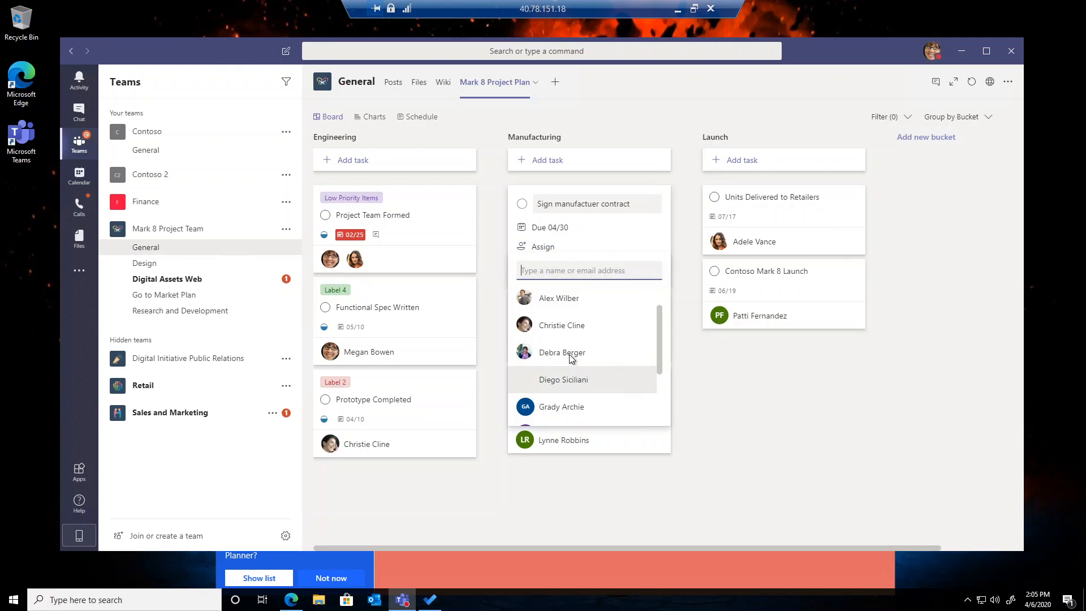
pyautogui.click(548, 352)
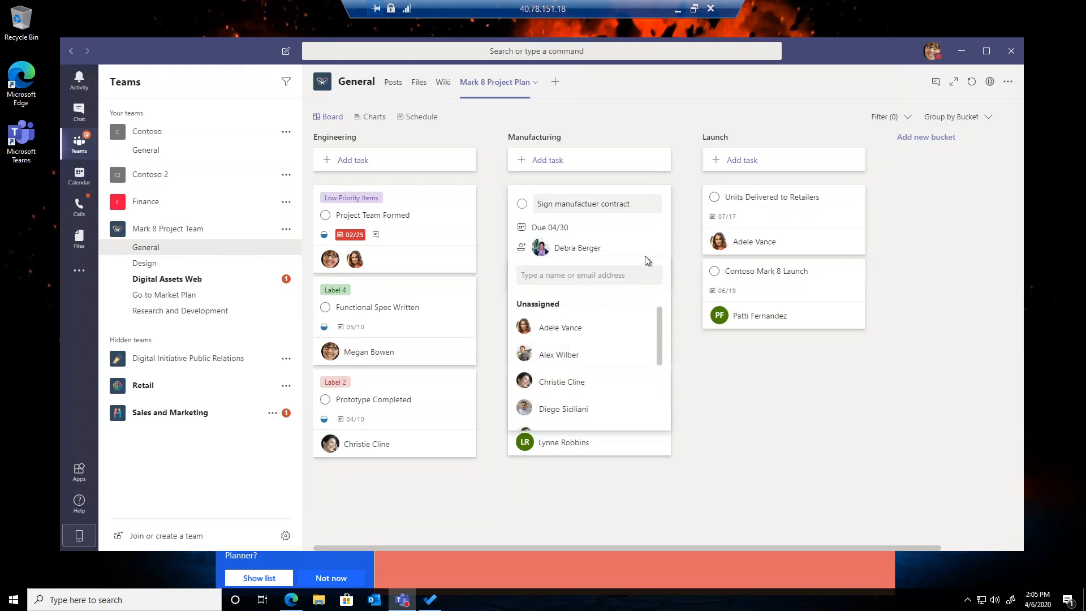
pyautogui.click(629, 256)
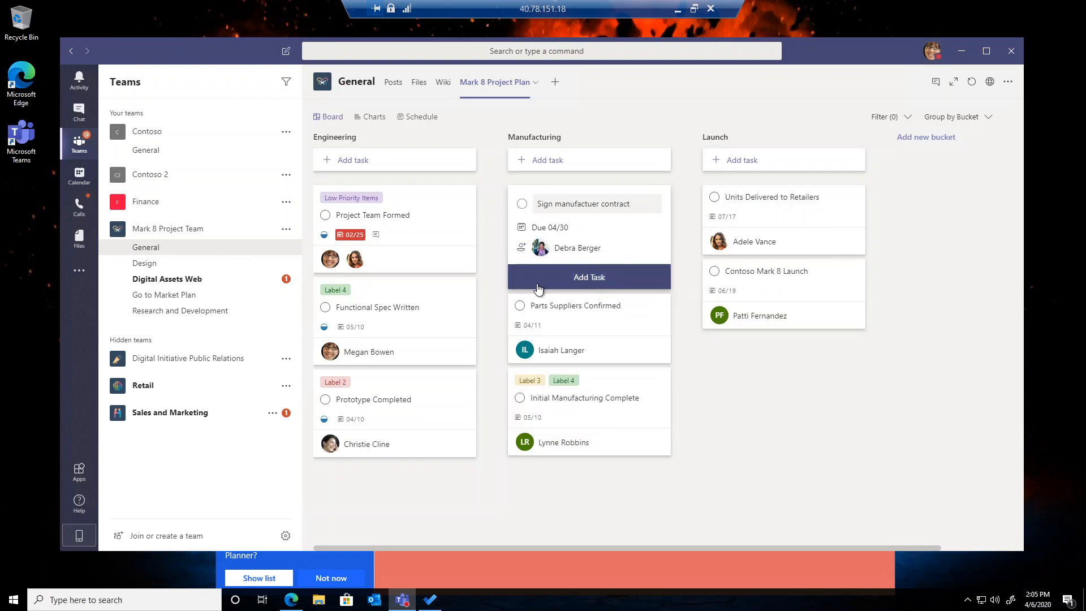
pyautogui.click(571, 280)
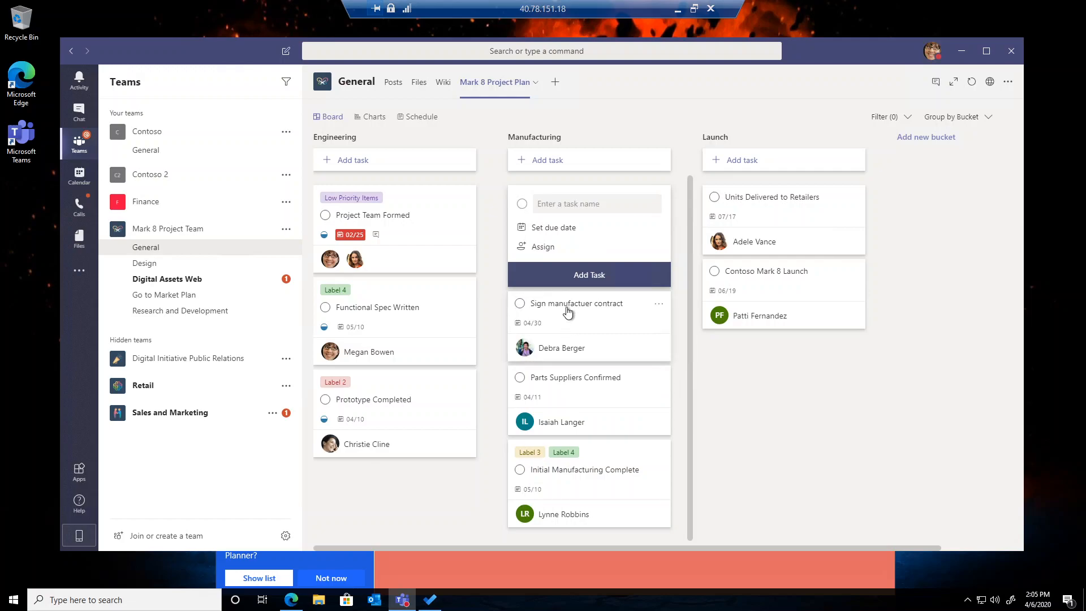
pyautogui.click(696, 262)
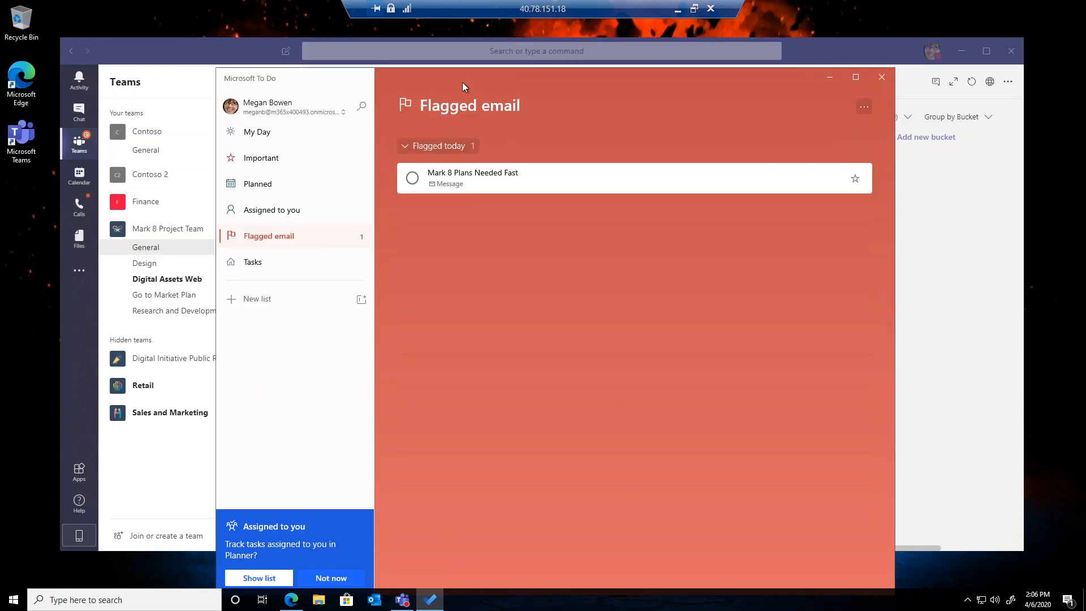
# Step: In a maximized Microsoft To Do, show the list of Planner tasks assigned to you and mark Project Team Formed complete
pyautogui.doubleClick(463, 83)
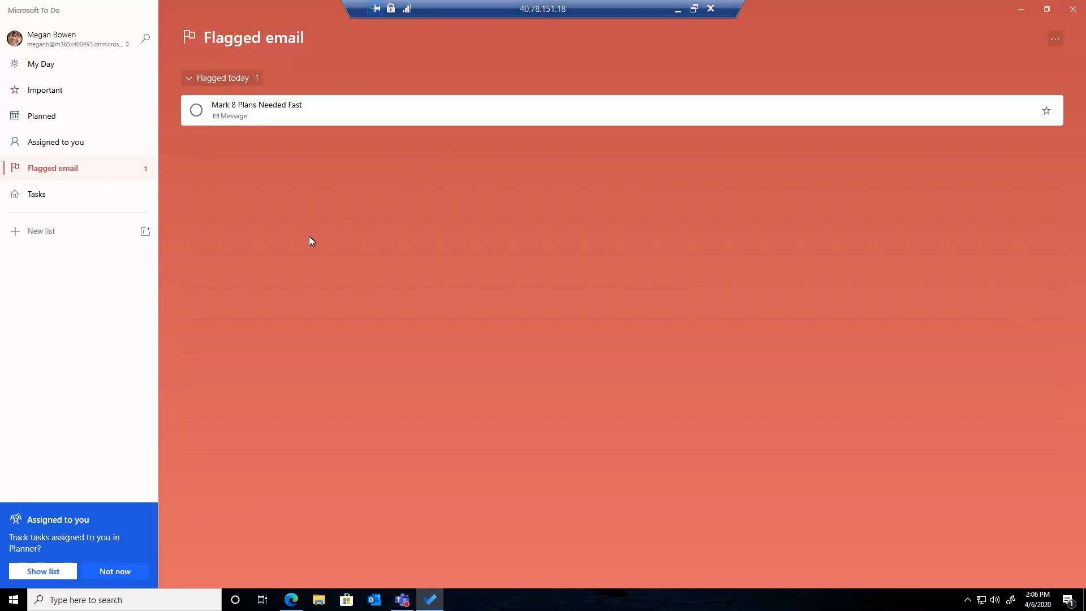
pyautogui.click(44, 577)
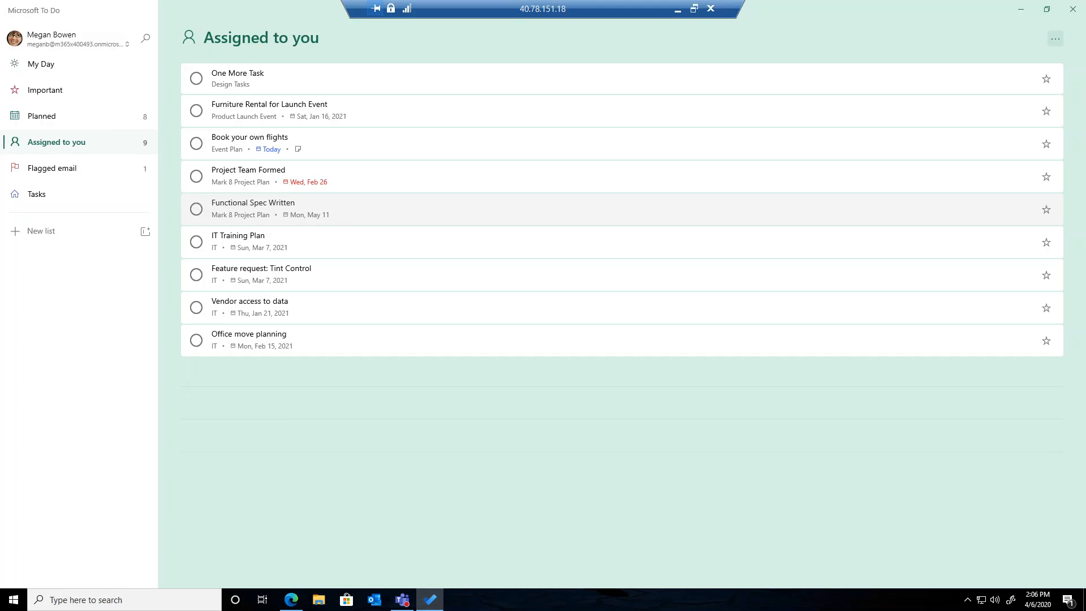
pyautogui.click(402, 600)
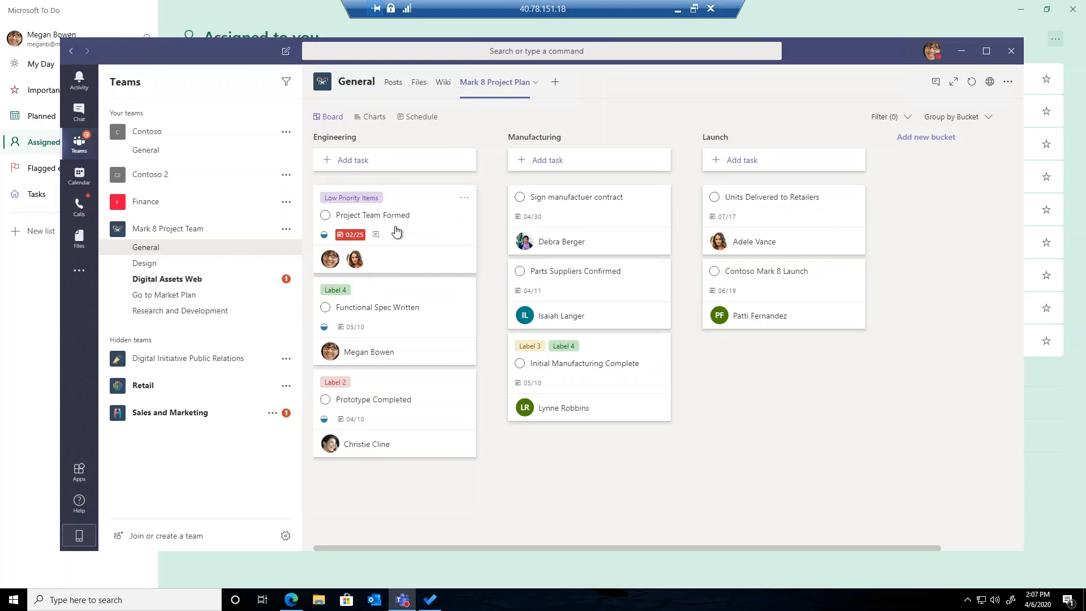
pyautogui.hotkey('alt', 'Tab')
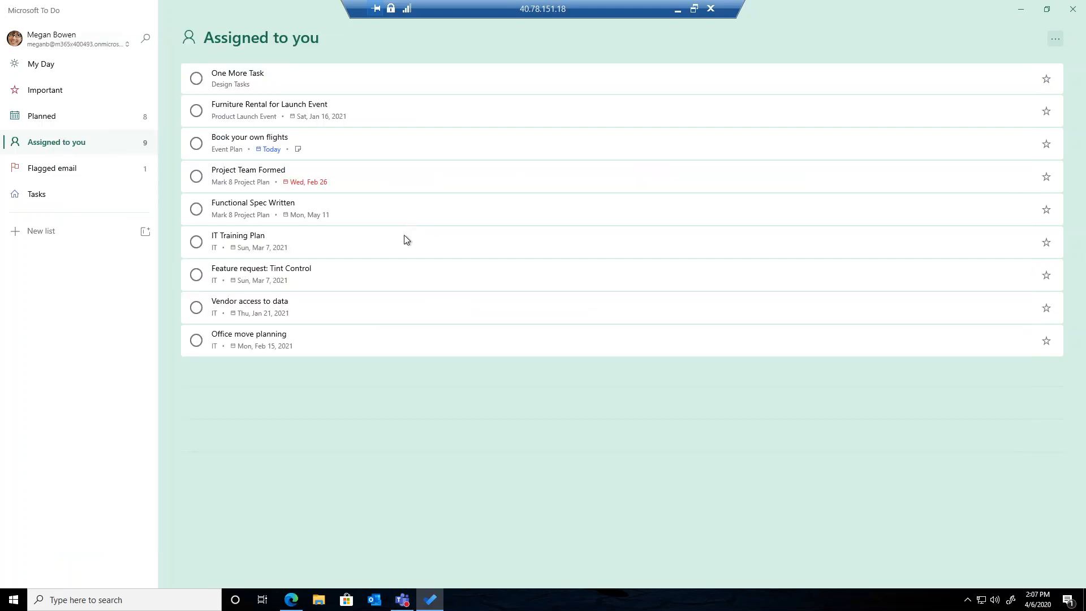
pyautogui.click(197, 176)
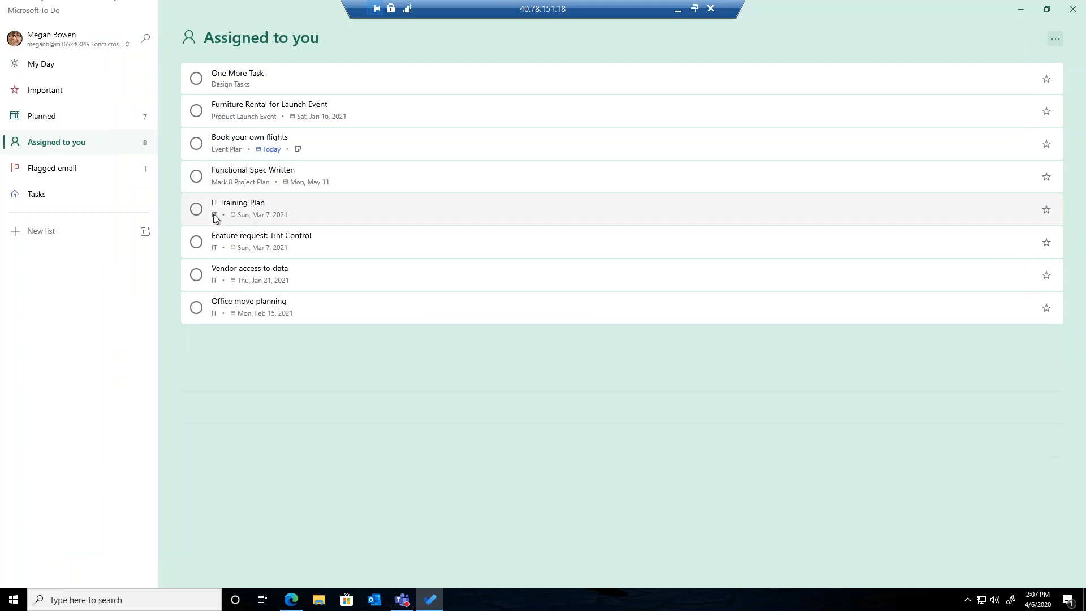
# Step: Switch to Teams, reload the Mark 8 Project Plan, and inspect Project Team Formed among Engineering's completed tasks
pyautogui.hotkey('alt', 'Tab')
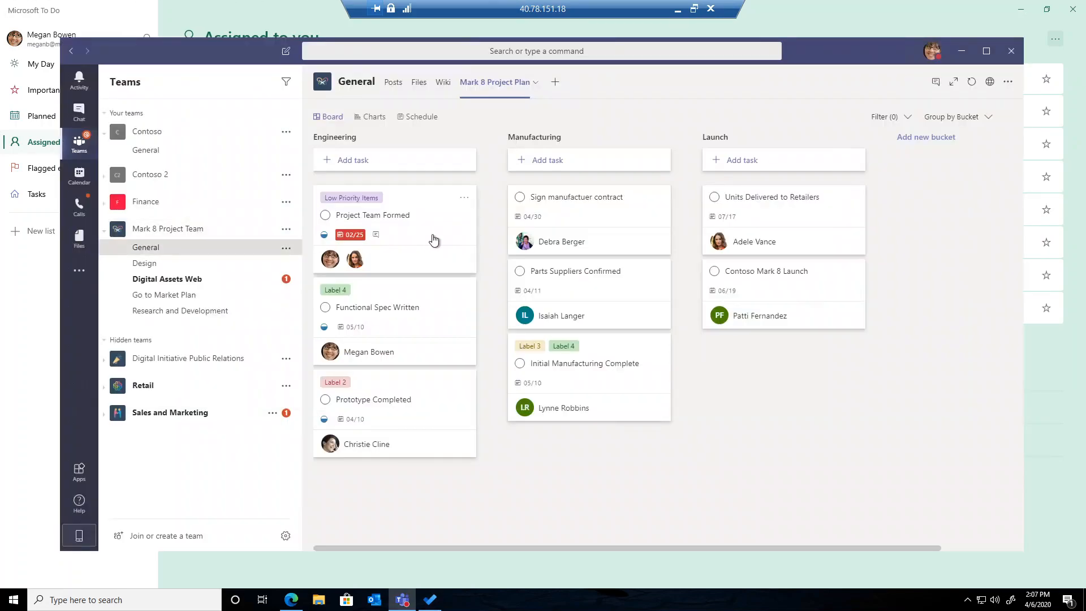
pyautogui.click(387, 88)
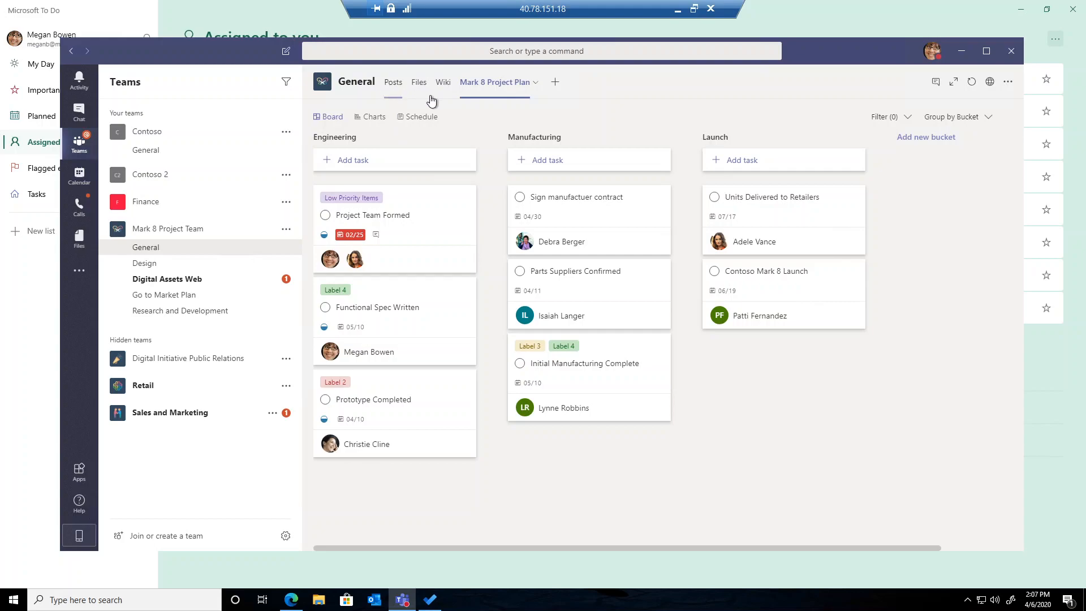
pyautogui.click(495, 82)
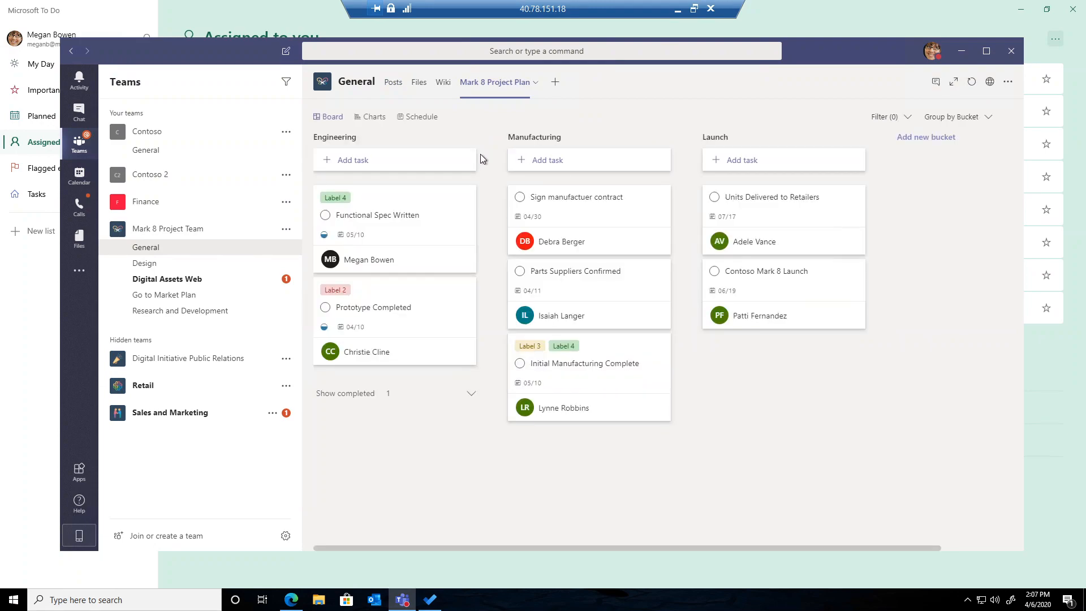
pyautogui.click(407, 392)
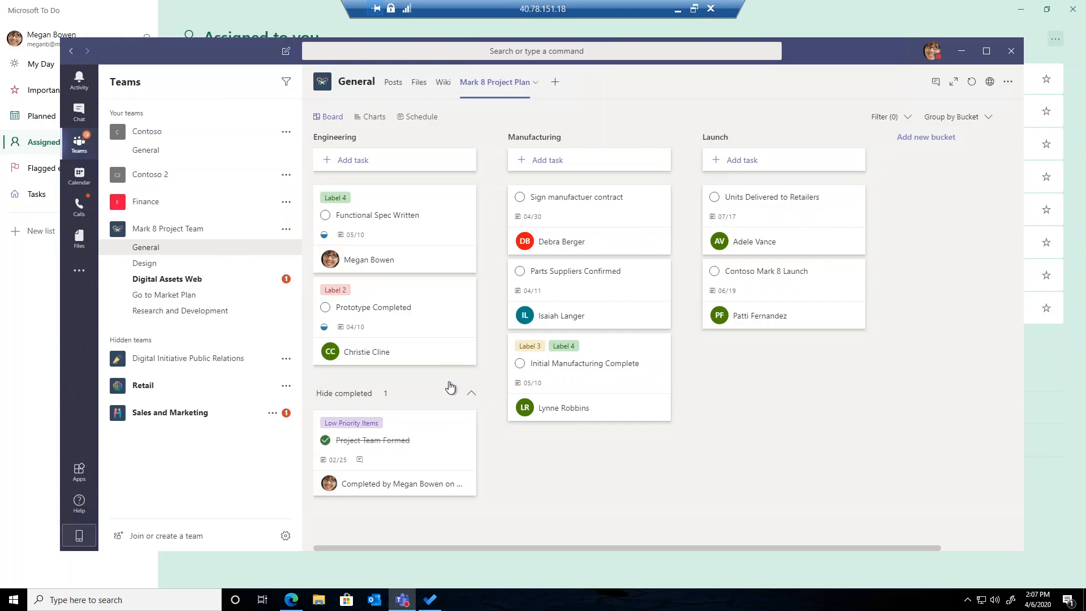
pyautogui.click(433, 430)
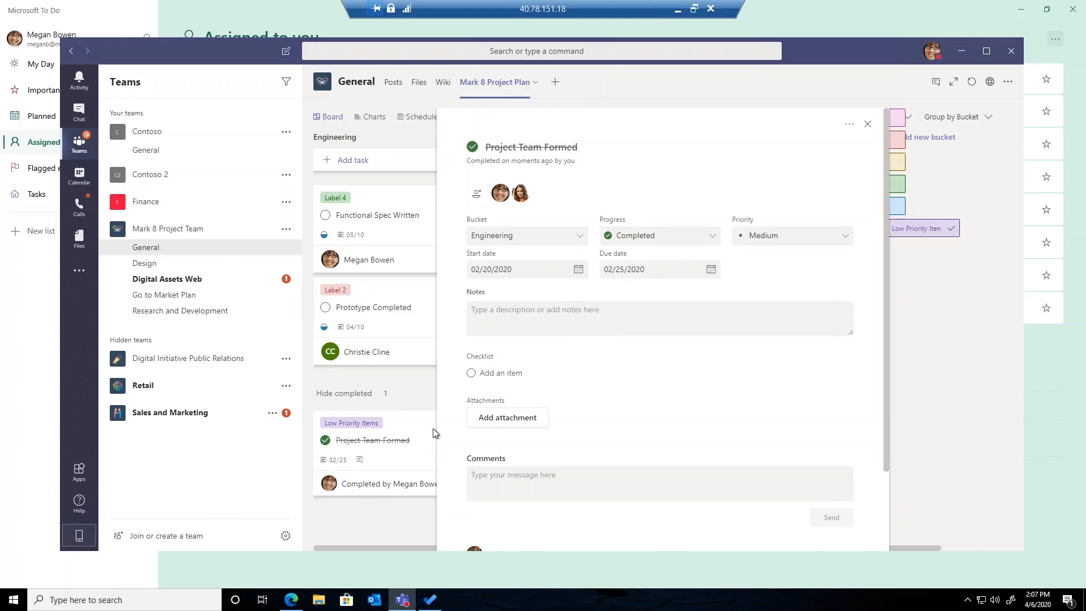
# Step: Switch to Microsoft To Do and open the flagged email task "Mark 8 Plans Needed Fast" in Outlook
pyautogui.click(123, 23)
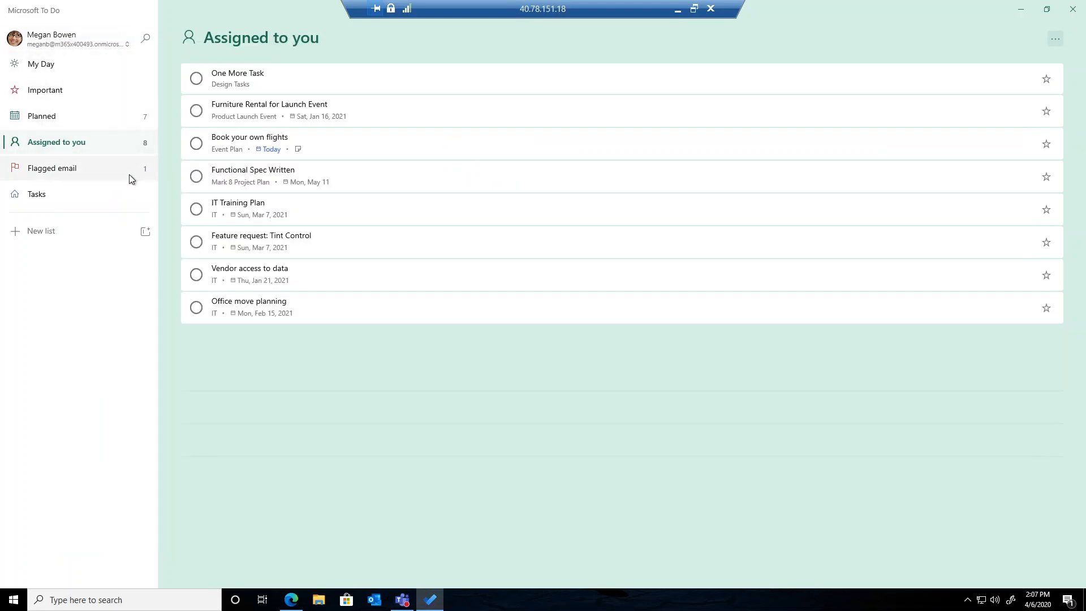
pyautogui.click(117, 124)
pyautogui.click(114, 171)
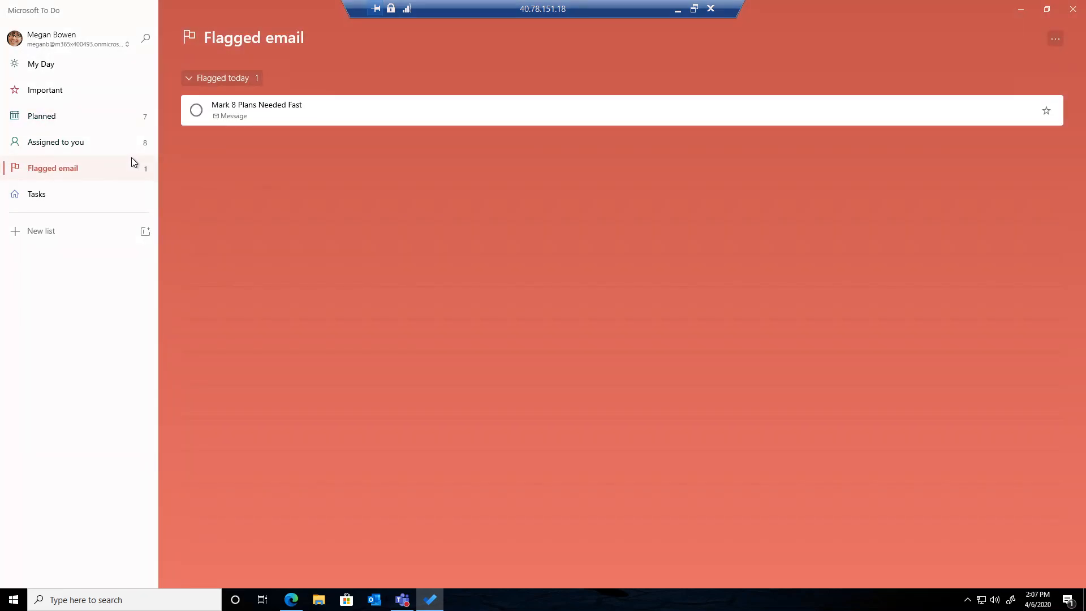
pyautogui.click(223, 118)
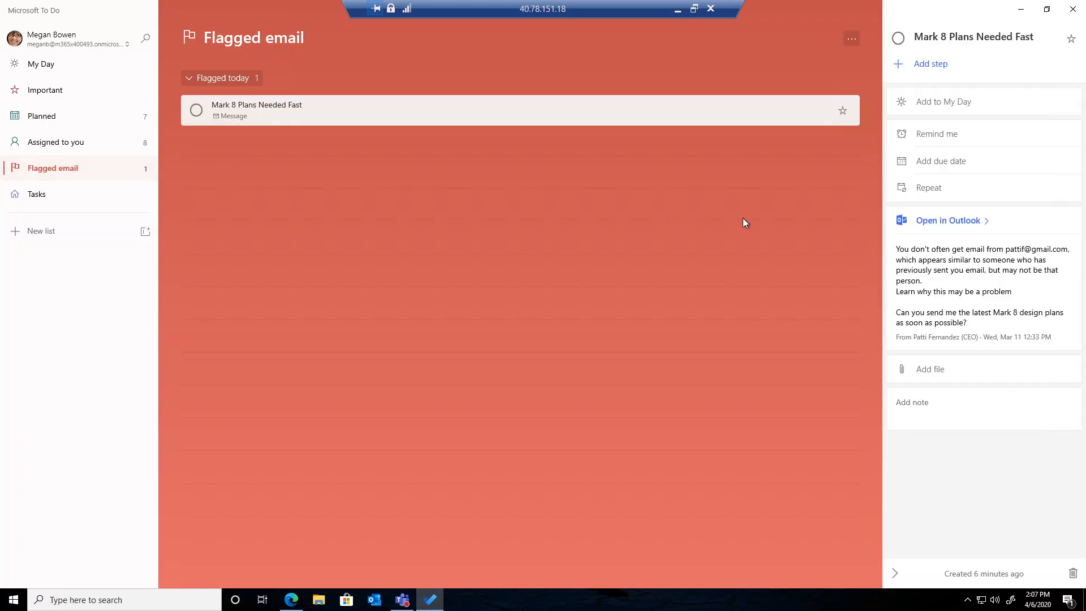
pyautogui.click(932, 210)
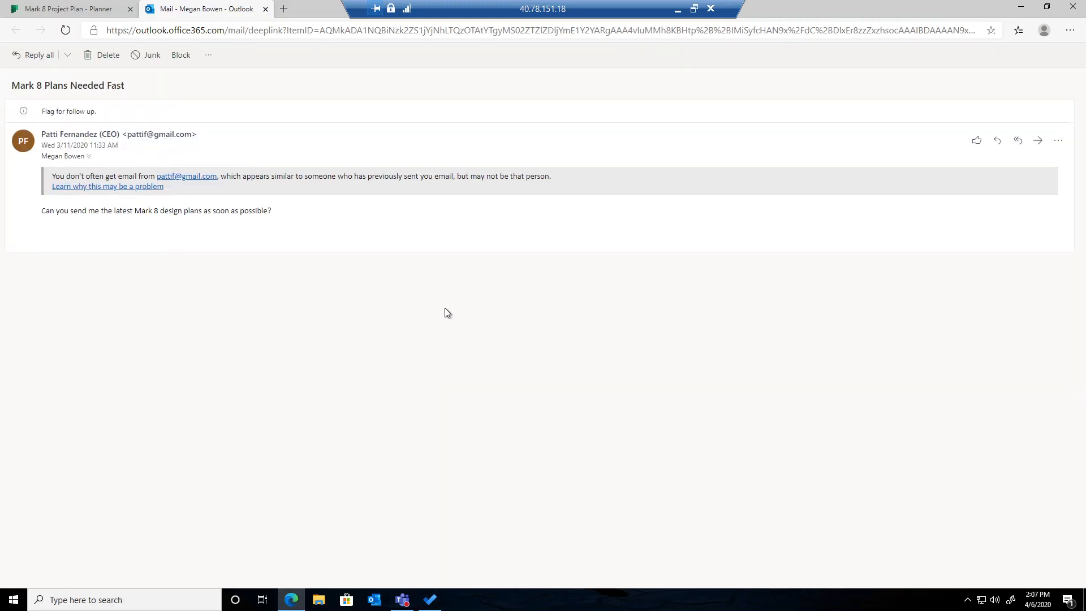
# Step: Mark "Mark 8 Plans Needed Fast" complete in Microsoft To Do and close its open Outlook message in the browser
pyautogui.hotkey('alt', 'Tab')
pyautogui.click(195, 110)
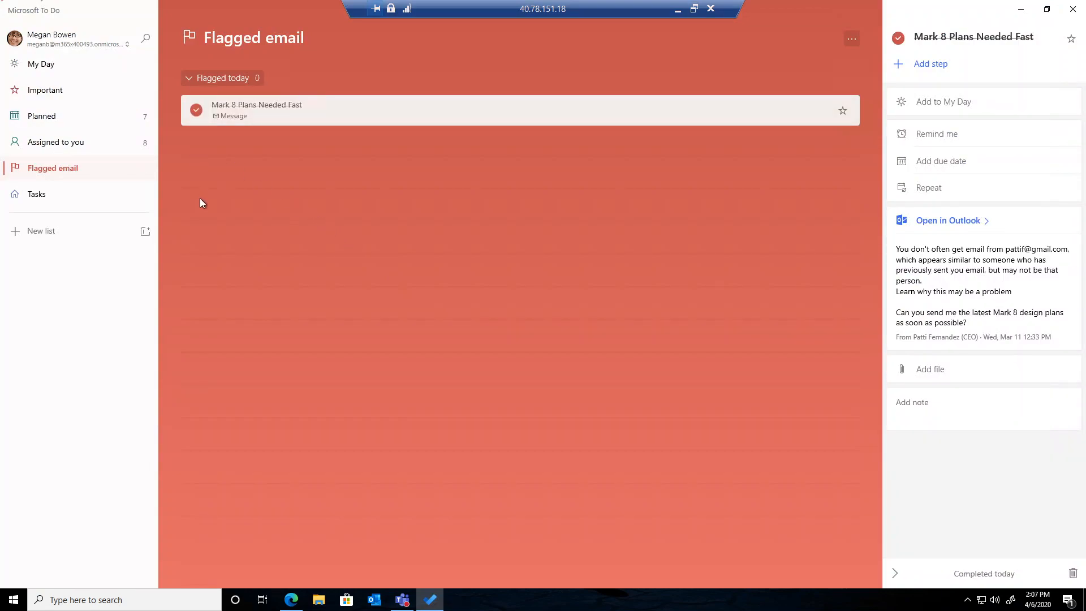
pyautogui.hotkey('alt', 'Tab')
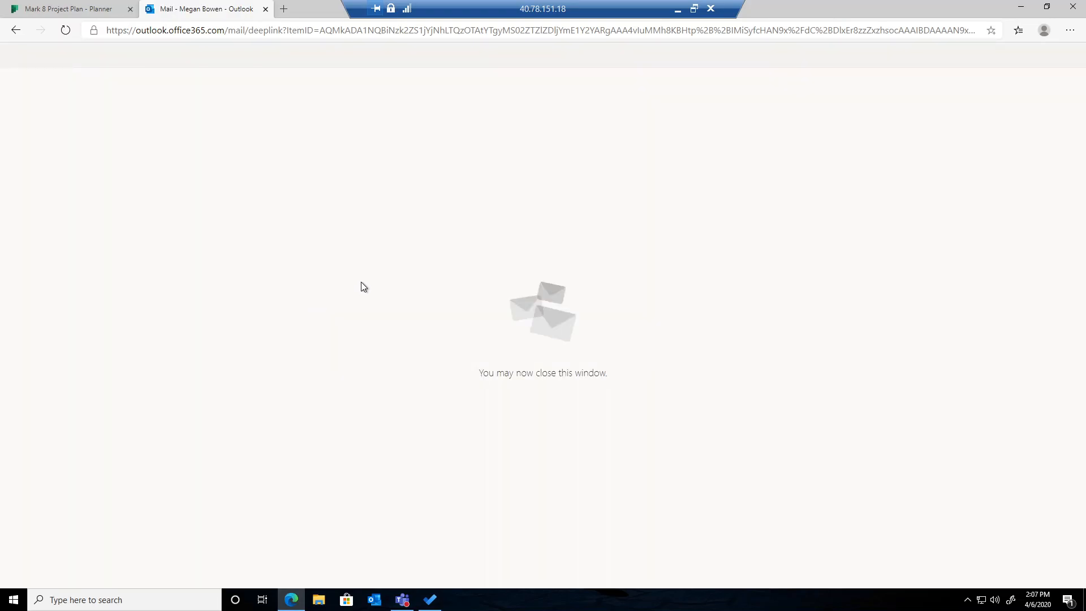
pyautogui.click(265, 9)
# Step: Reopen the "Mark 8 Plans Needed Fast" message in Outlook to check its follow-up flag, and return to Microsoft To Do
pyautogui.hotkey('alt', 'Tab')
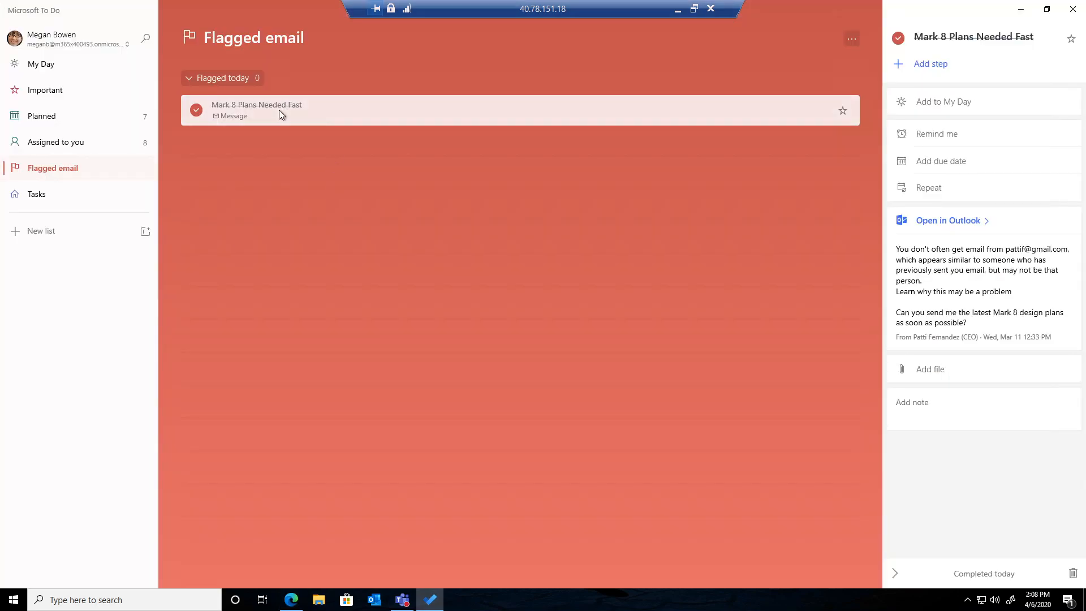
pyautogui.click(935, 224)
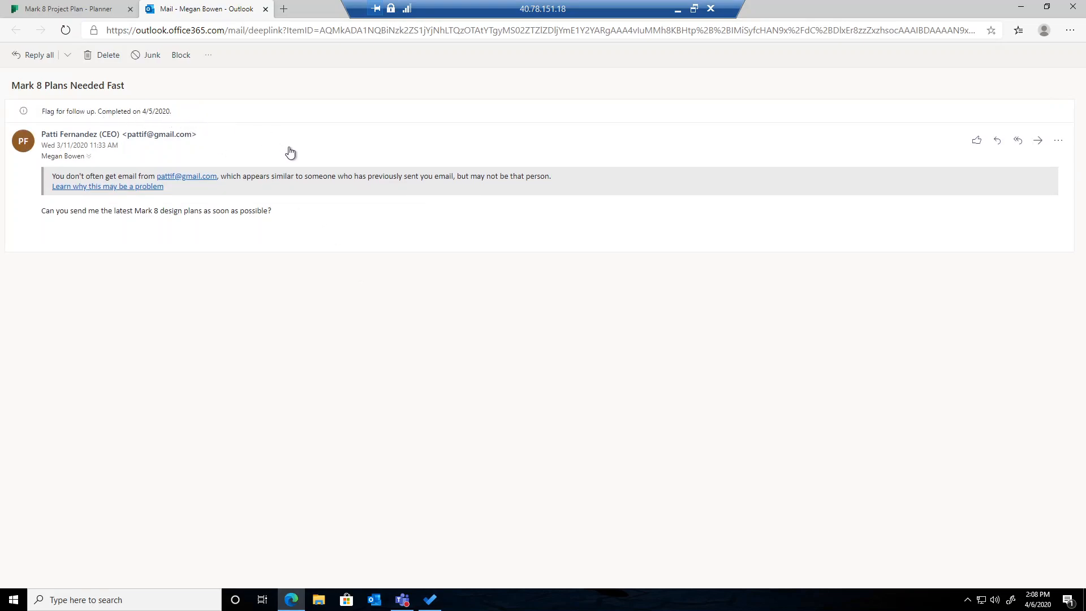
pyautogui.hotkey('alt', 'Tab')
pyautogui.click(100, 60)
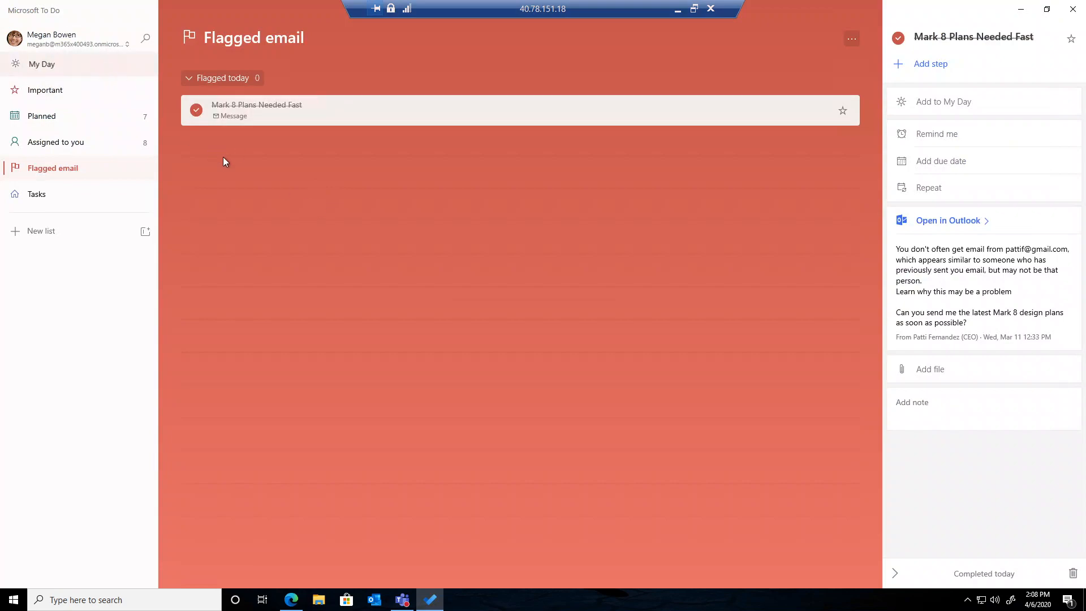